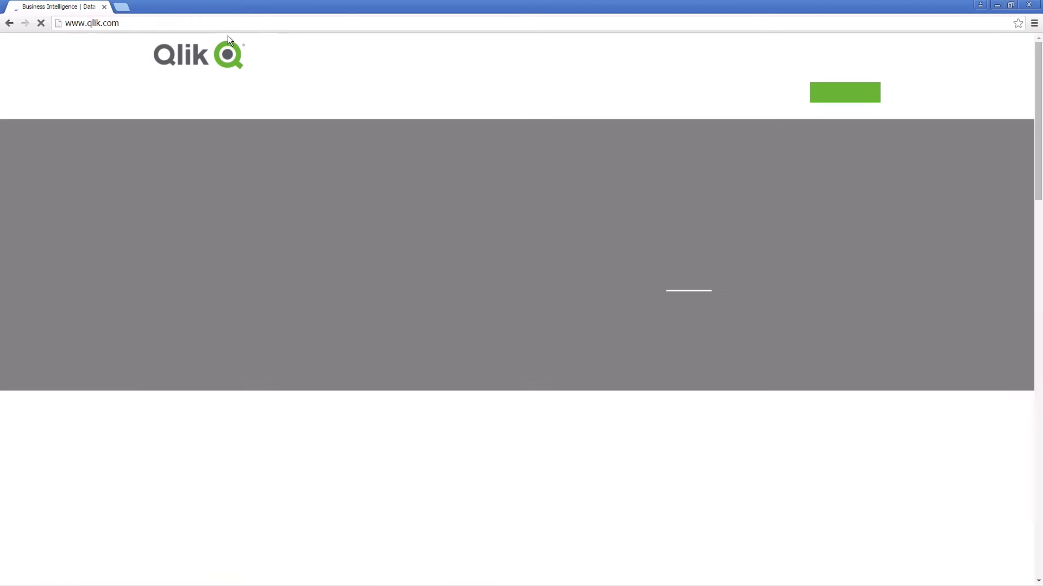
Step: Sign in to the Qlik website with the account user name and password
{"action": "left_click", "coordinate": [809, 57]}
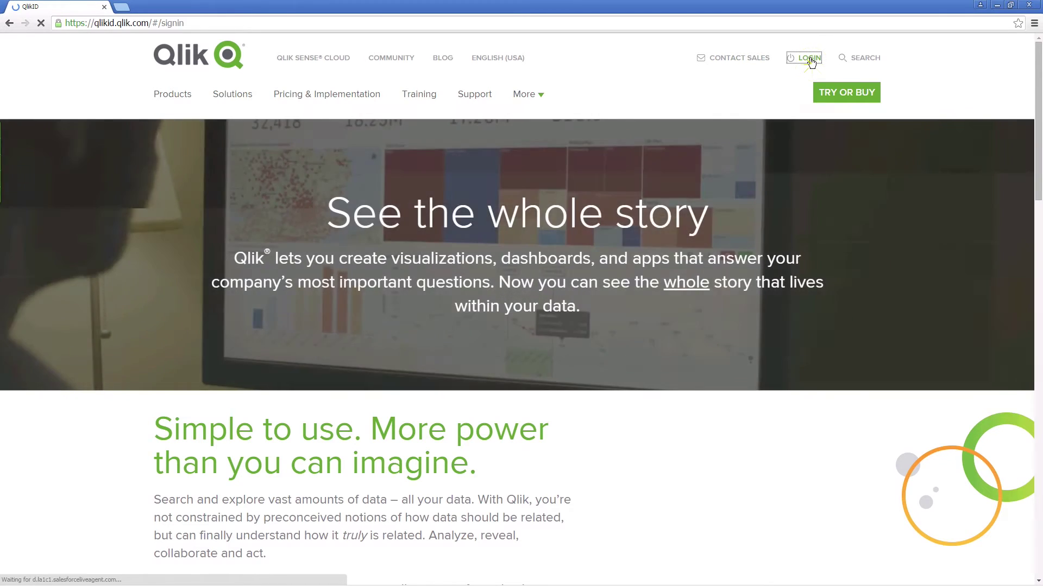
{"action": "left_click", "coordinate": [553, 137]}
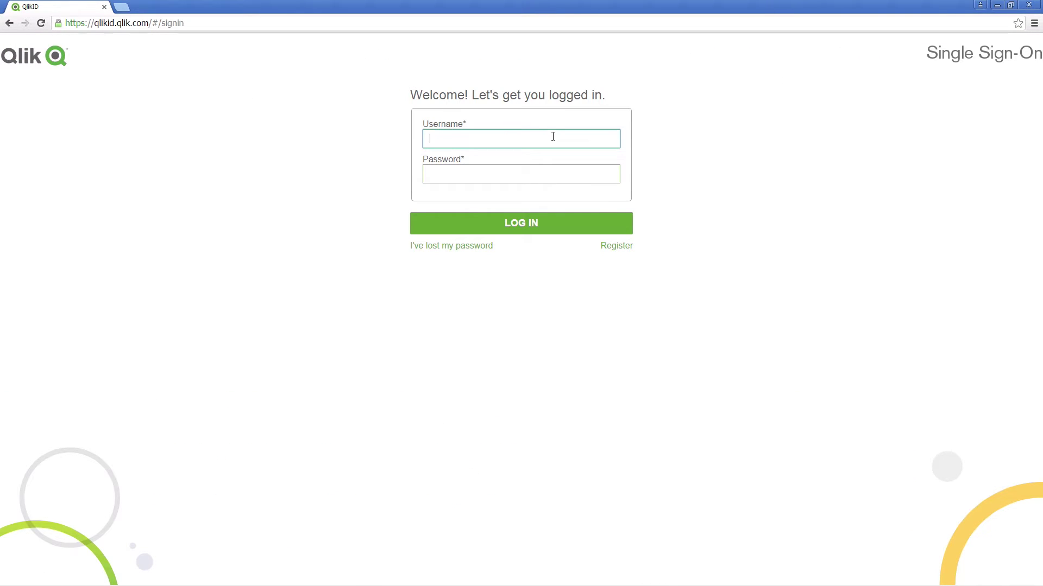
{"action": "key", "text": "Tab"}
{"action": "type", "text": "p"}
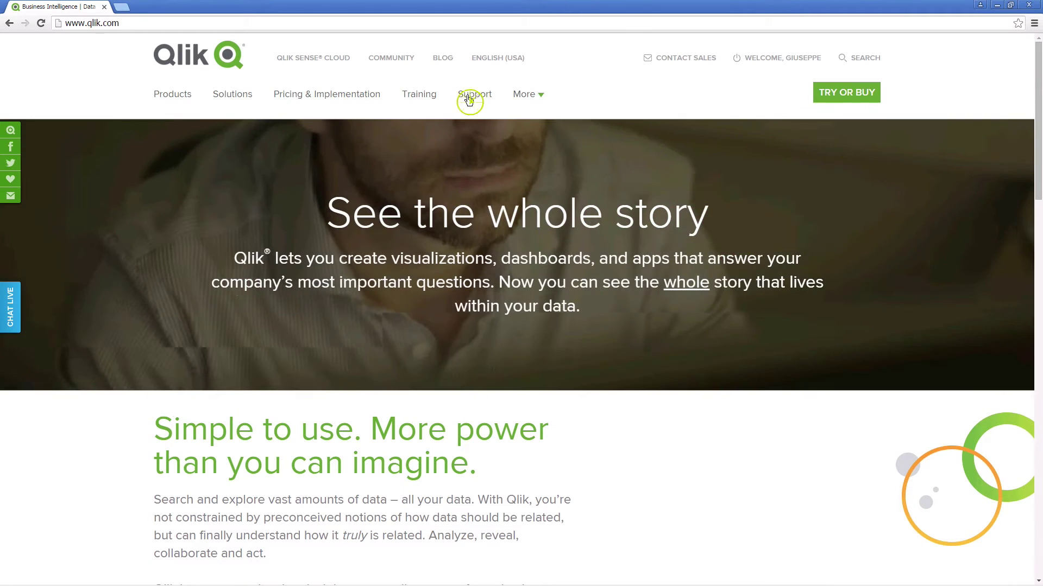
Step: Download the 64-bit Qlik SalesForce Connector 13.10 installer from Customer Downloads and run it
{"action": "left_click", "coordinate": [469, 98]}
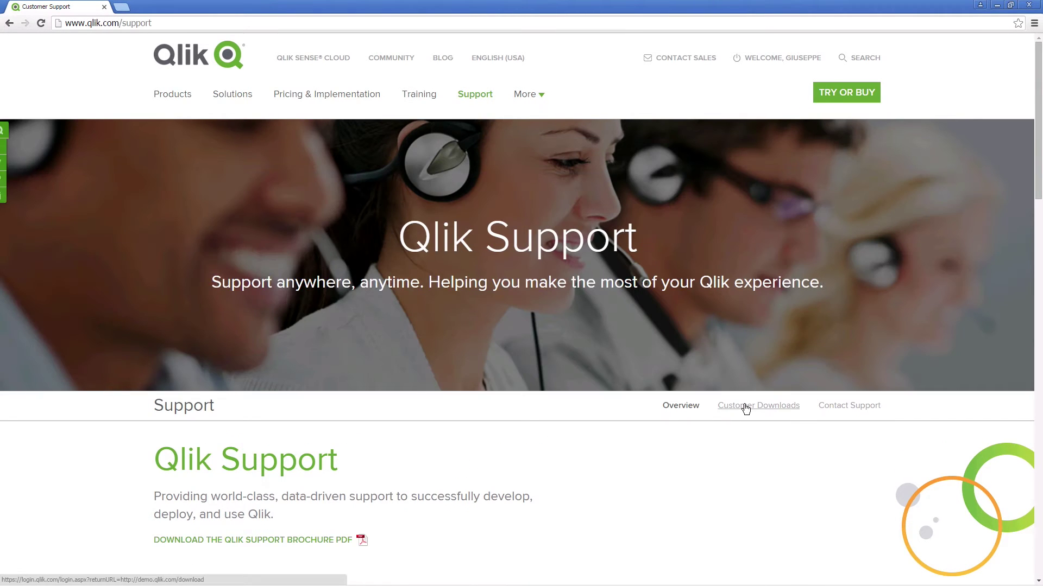
{"action": "left_click", "coordinate": [746, 408]}
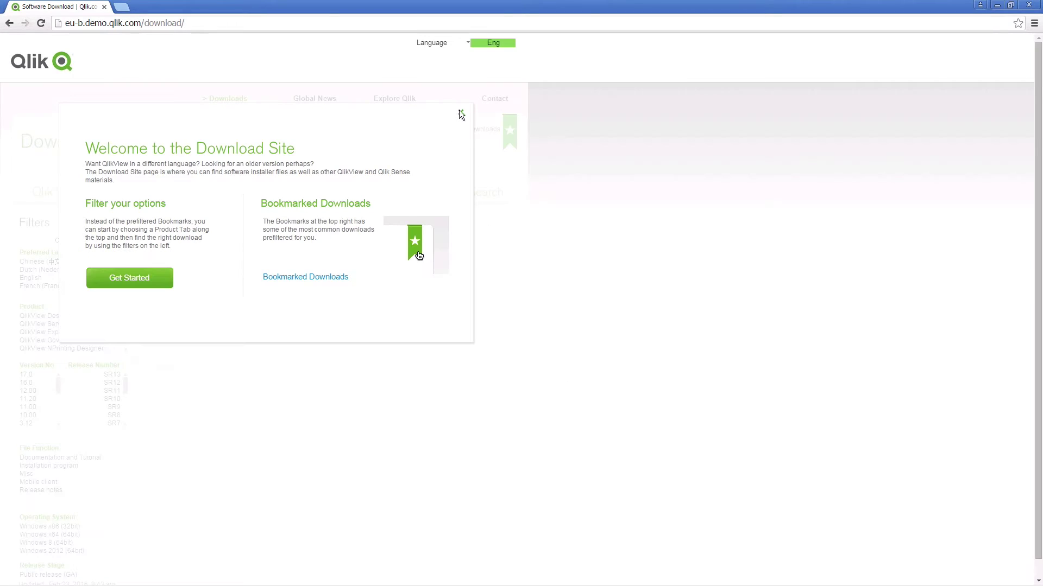
{"action": "left_click", "coordinate": [460, 115]}
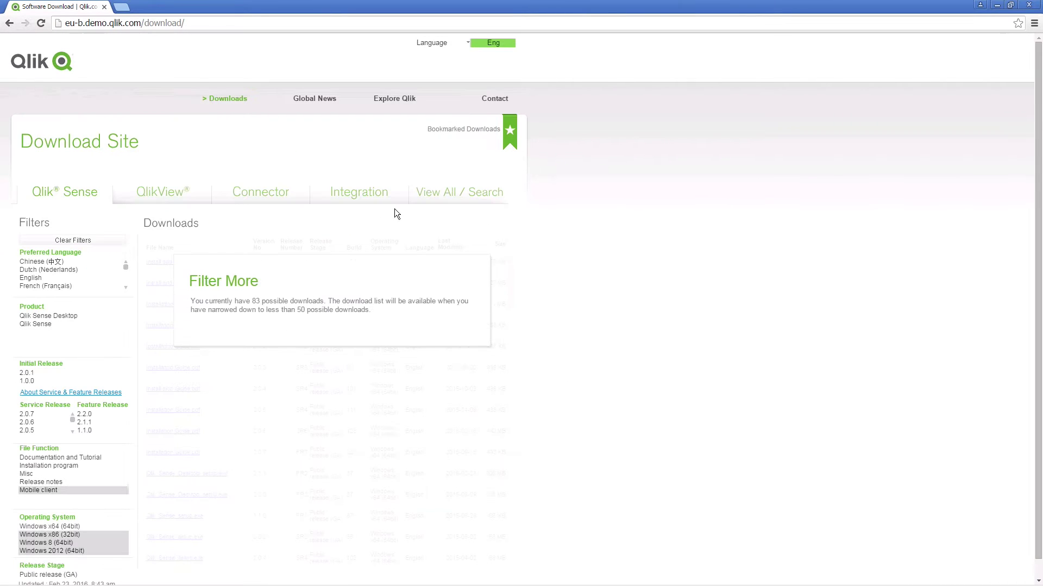
{"action": "left_click", "coordinate": [255, 201]}
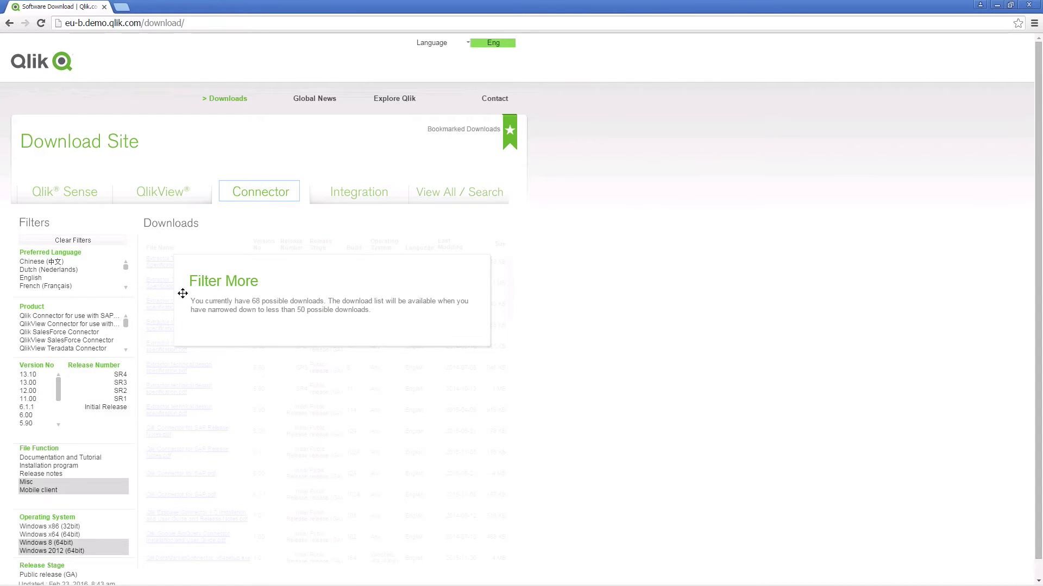
{"action": "left_click", "coordinate": [44, 332]}
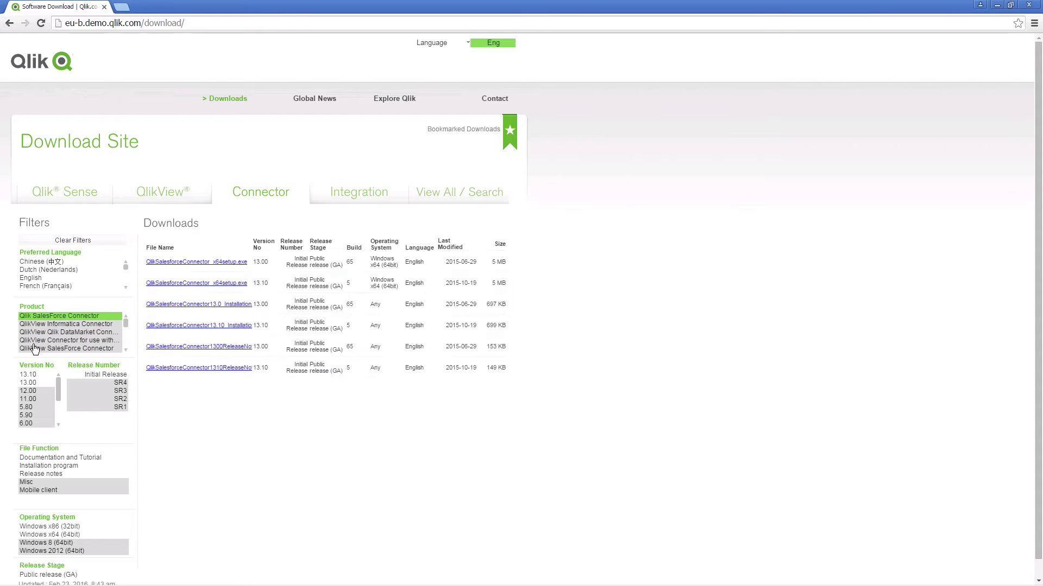
{"action": "left_click", "coordinate": [31, 375]}
{"action": "left_click", "coordinate": [179, 265]}
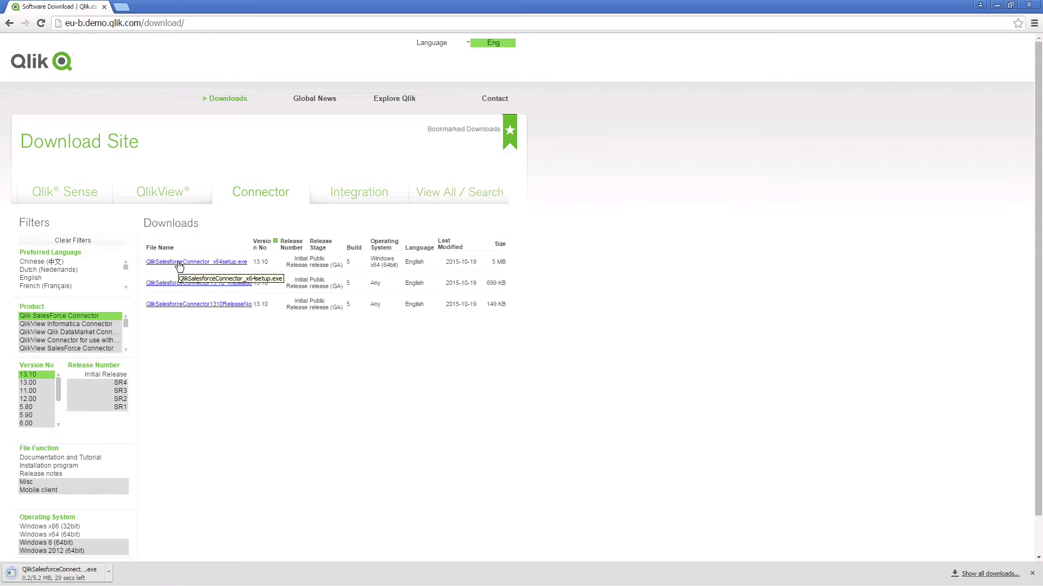
{"action": "left_click", "coordinate": [60, 575]}
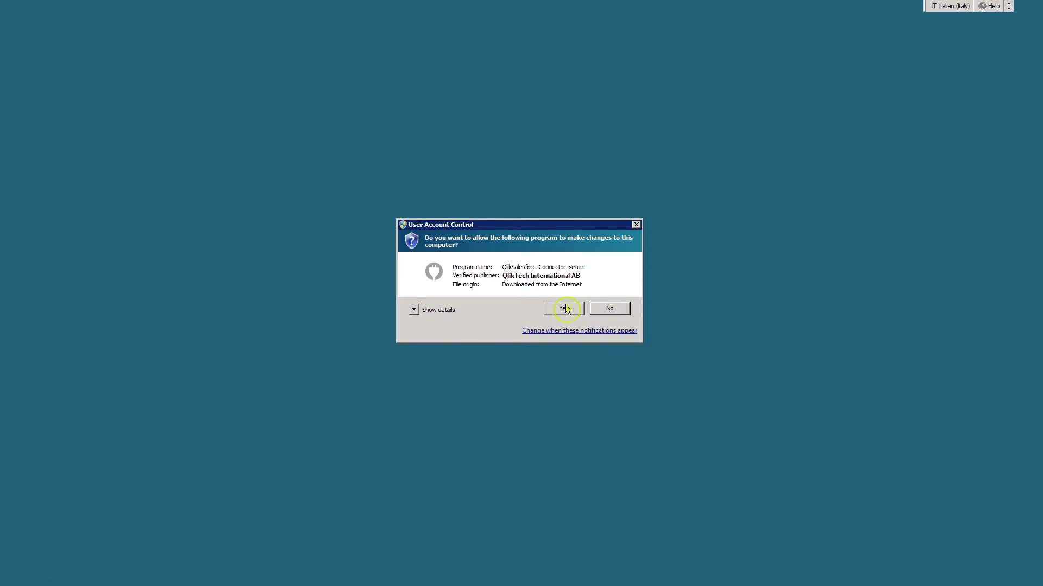
Step: Allow the installer, accept the license terms, and install the Qlik Salesforce Connector
{"action": "left_click", "coordinate": [565, 309]}
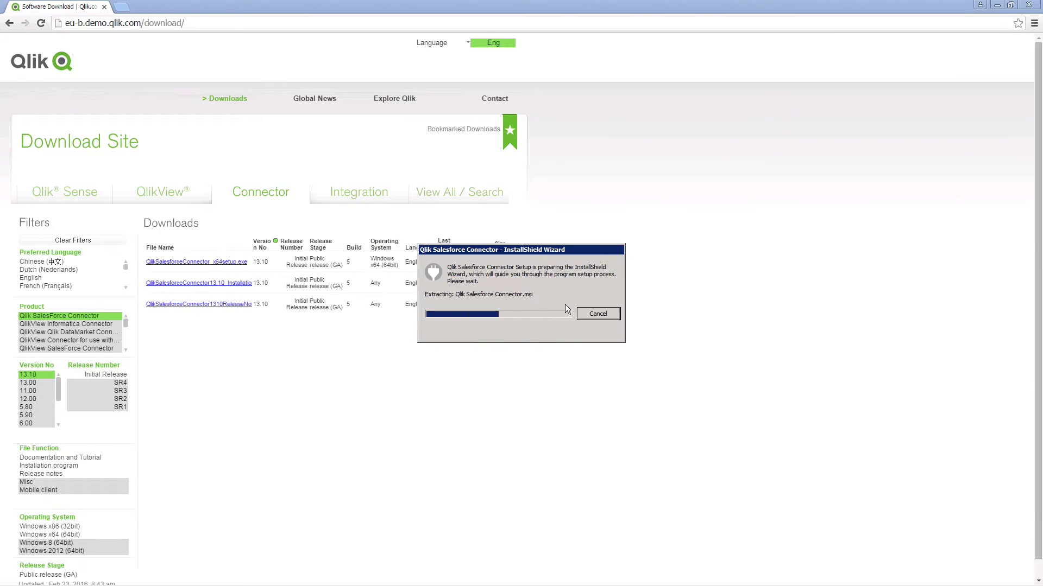
{"action": "left_click", "coordinate": [573, 384]}
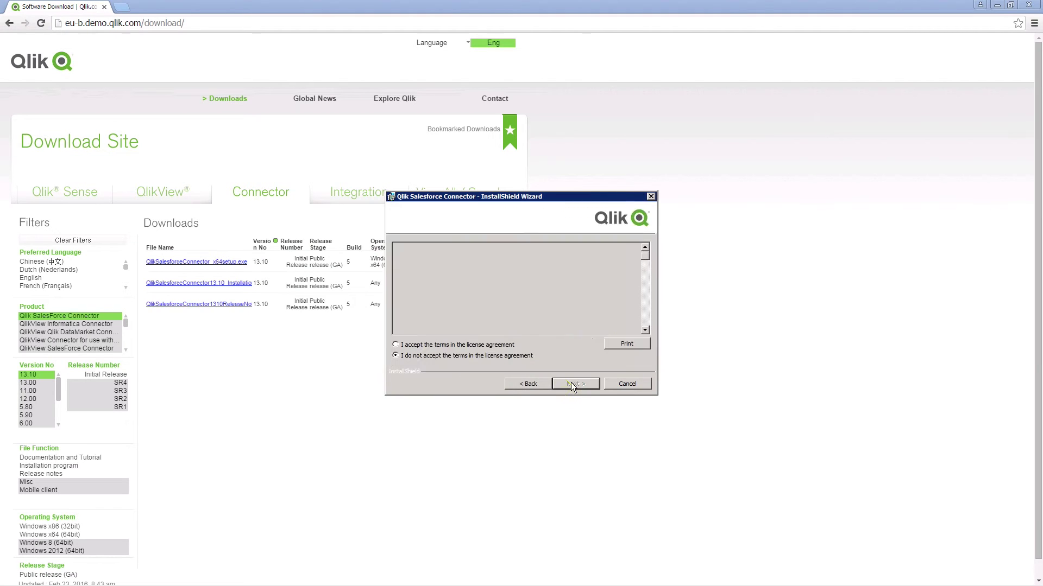
{"action": "left_click", "coordinate": [418, 346]}
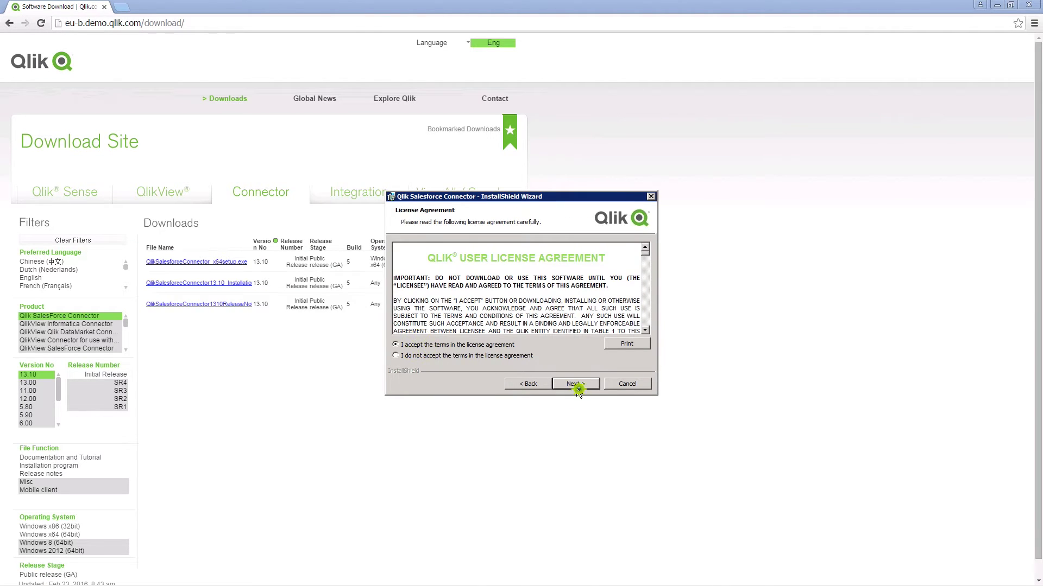
{"action": "left_click", "coordinate": [575, 384]}
{"action": "left_click", "coordinate": [576, 384]}
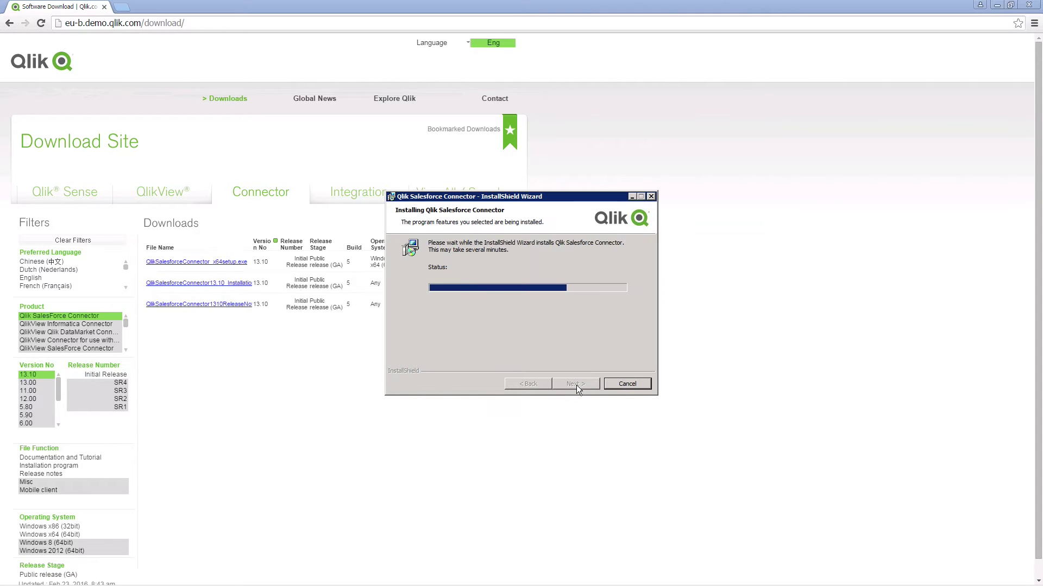
Step: Close the finished installer and create a new app named 'Salesforce data App'
{"action": "left_click", "coordinate": [576, 384]}
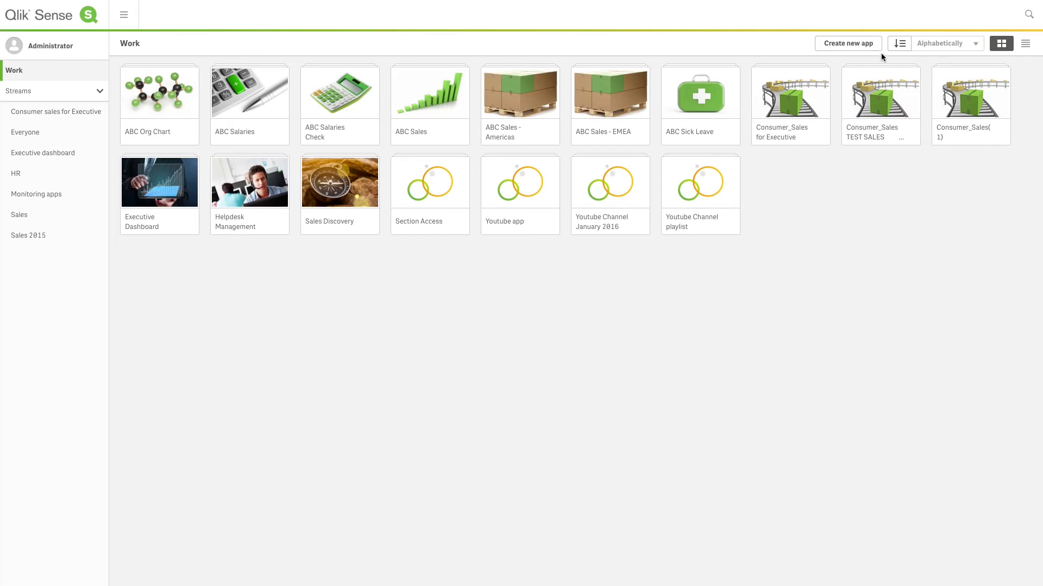
{"action": "left_click", "coordinate": [853, 44]}
{"action": "type", "text": "Salesfo"}
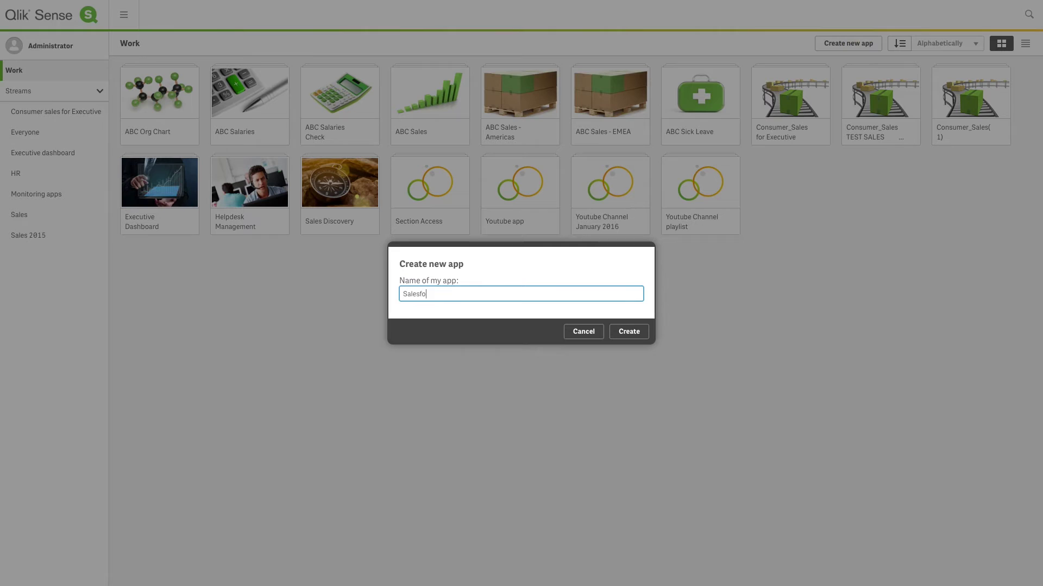
{"action": "left_click", "coordinate": [634, 334]}
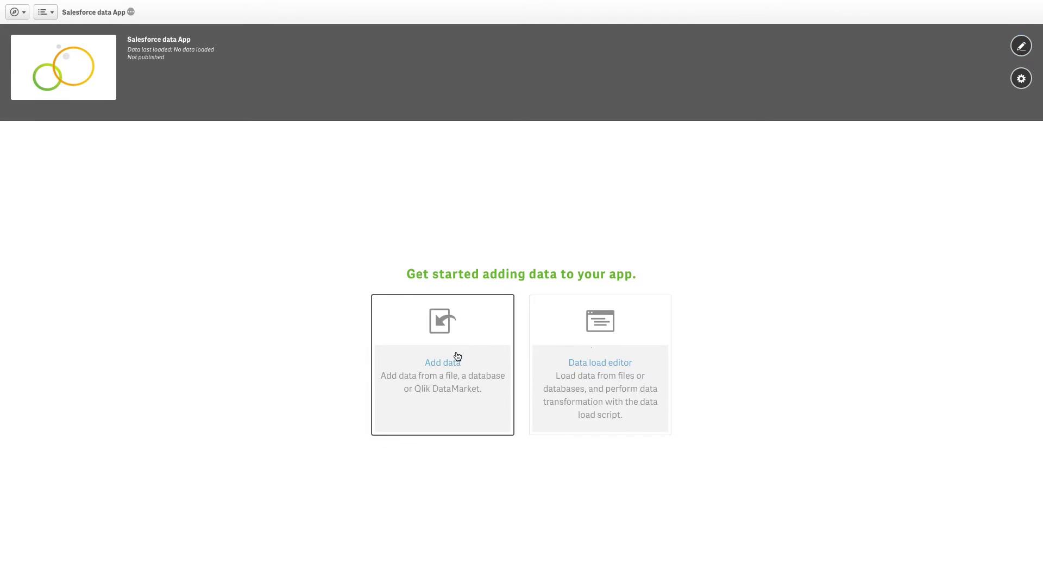
Step: Add a Salesforce data connection and enter the account's user name and password
{"action": "left_click", "coordinate": [455, 360]}
{"action": "left_click", "coordinate": [499, 112]}
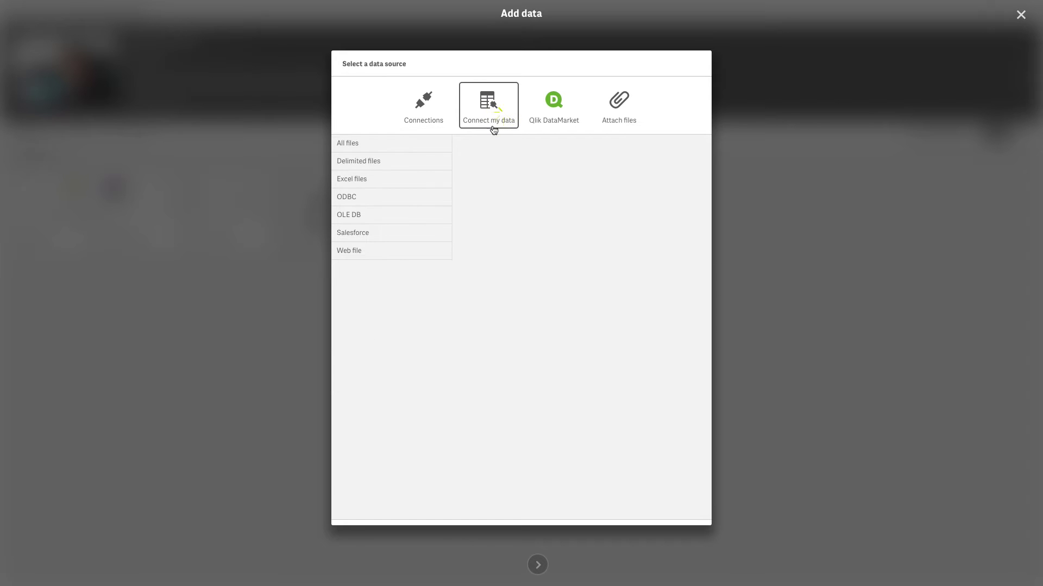
{"action": "left_click", "coordinate": [366, 232]}
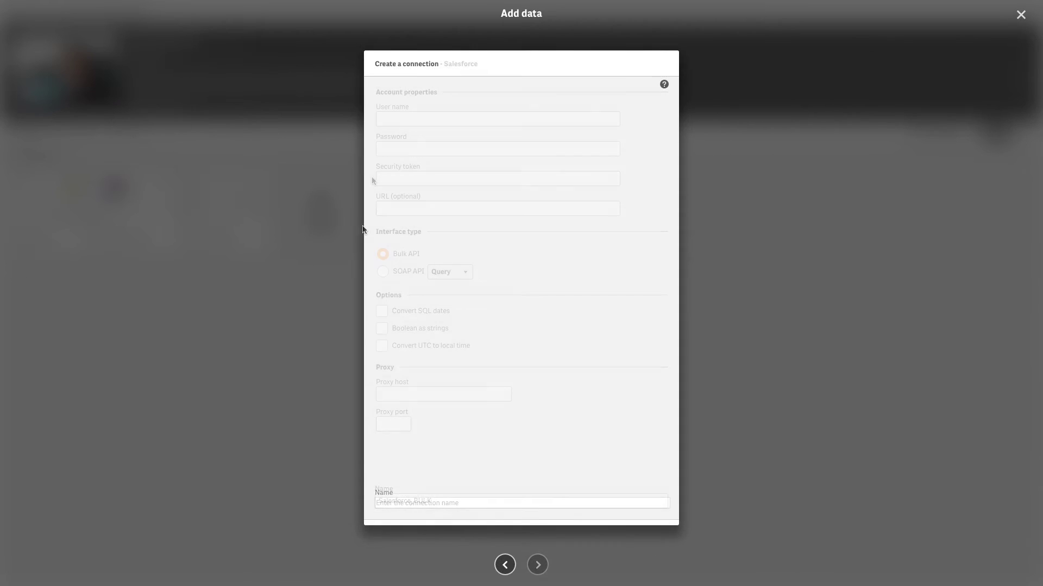
{"action": "left_click", "coordinate": [387, 119]}
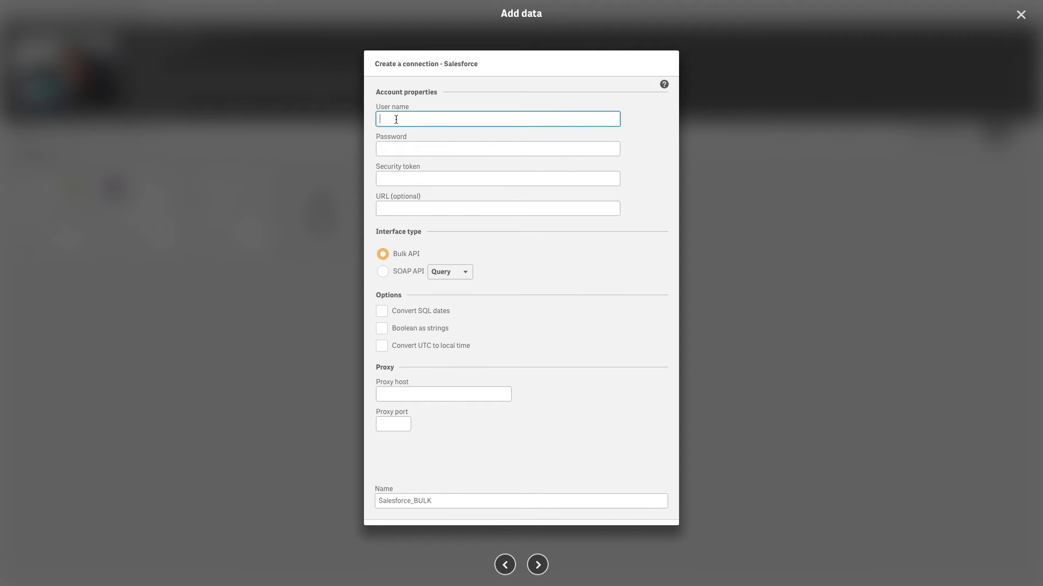
{"action": "key", "text": "Tab"}
{"action": "type", "text": "*"}
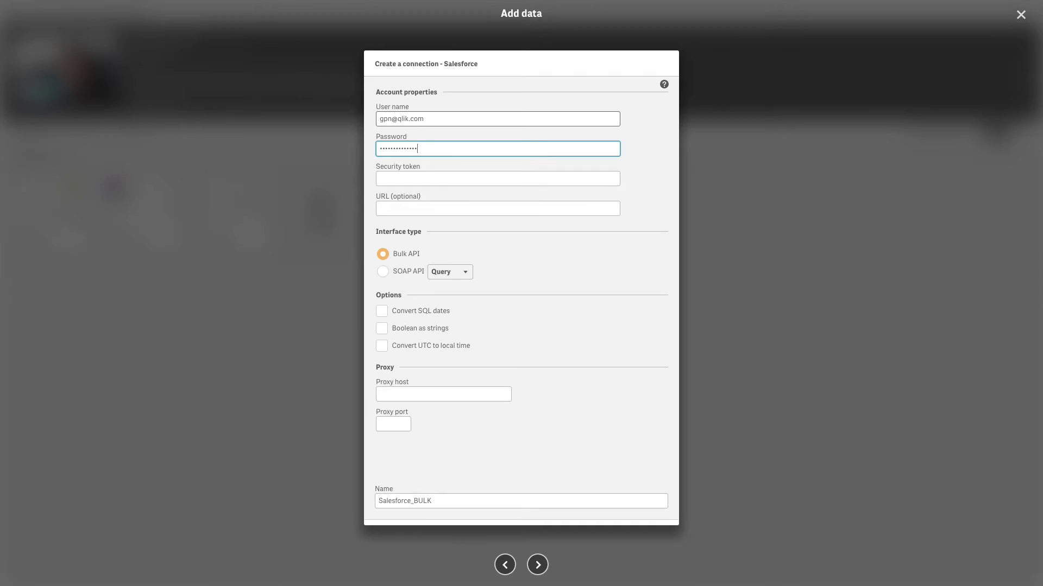
{"action": "left_click", "coordinate": [498, 178]}
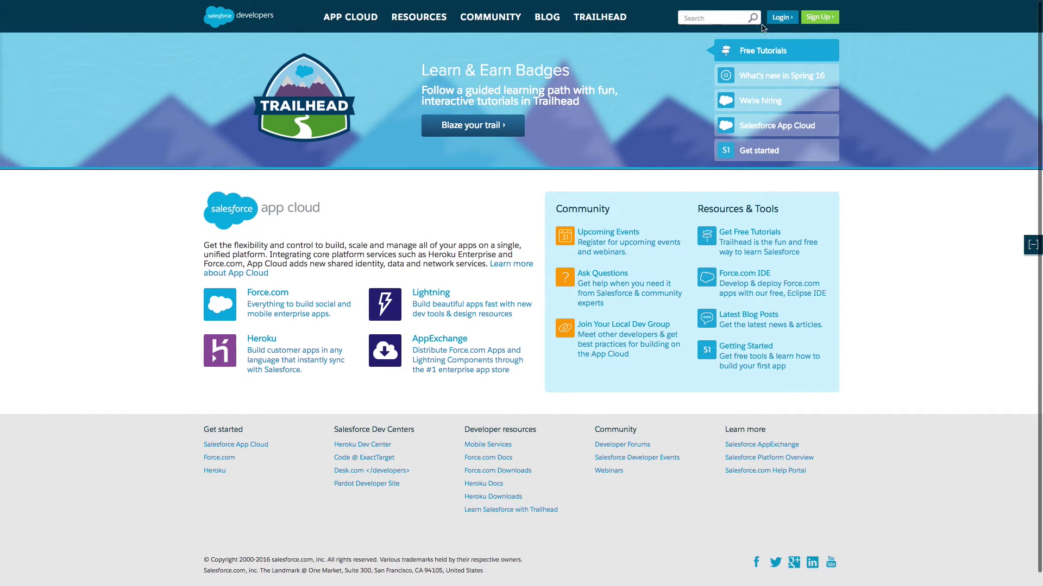
Step: On the Salesforce developer site, reset the security token from My Settings > Personal
{"action": "left_click", "coordinate": [779, 20]}
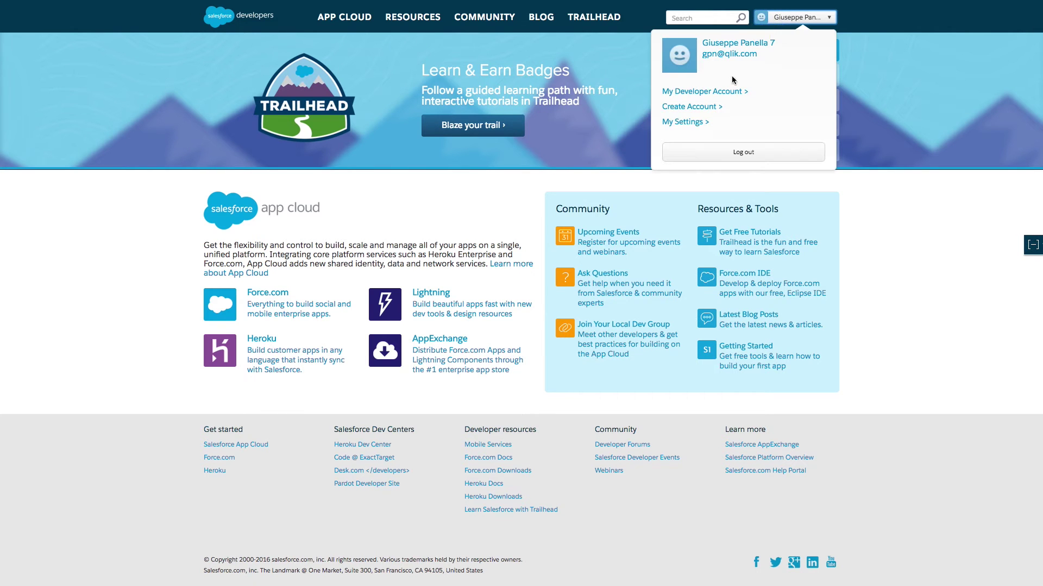
{"action": "left_click", "coordinate": [724, 92]}
{"action": "left_click", "coordinate": [891, 22]}
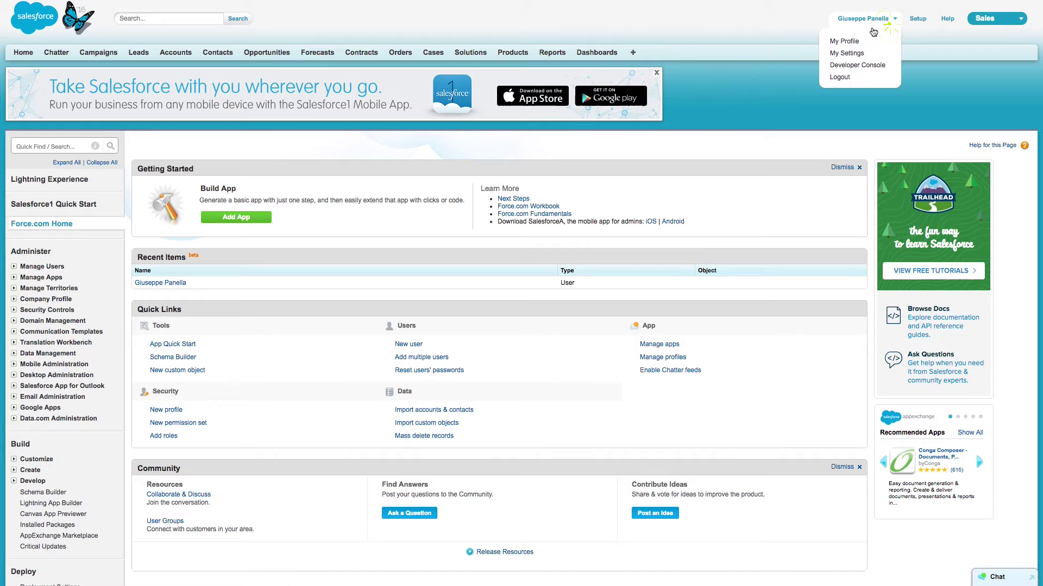
{"action": "left_click", "coordinate": [851, 56]}
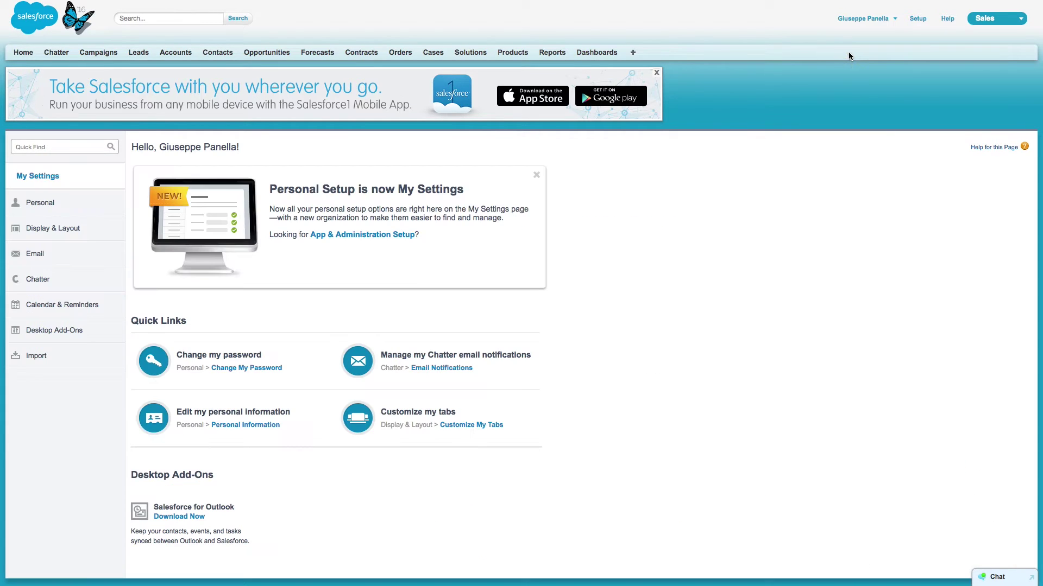
{"action": "left_click", "coordinate": [39, 204]}
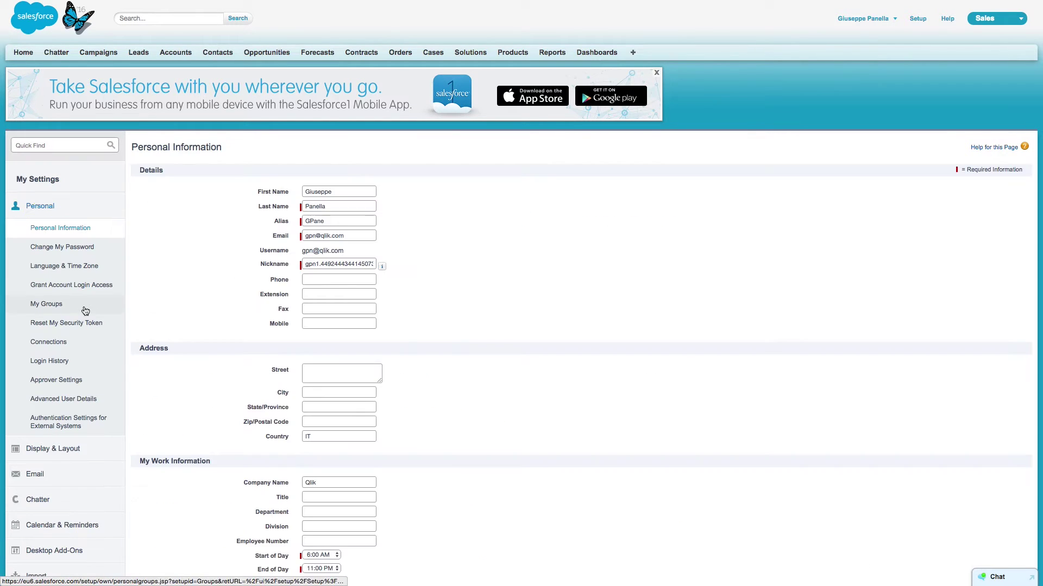
{"action": "left_click", "coordinate": [60, 325]}
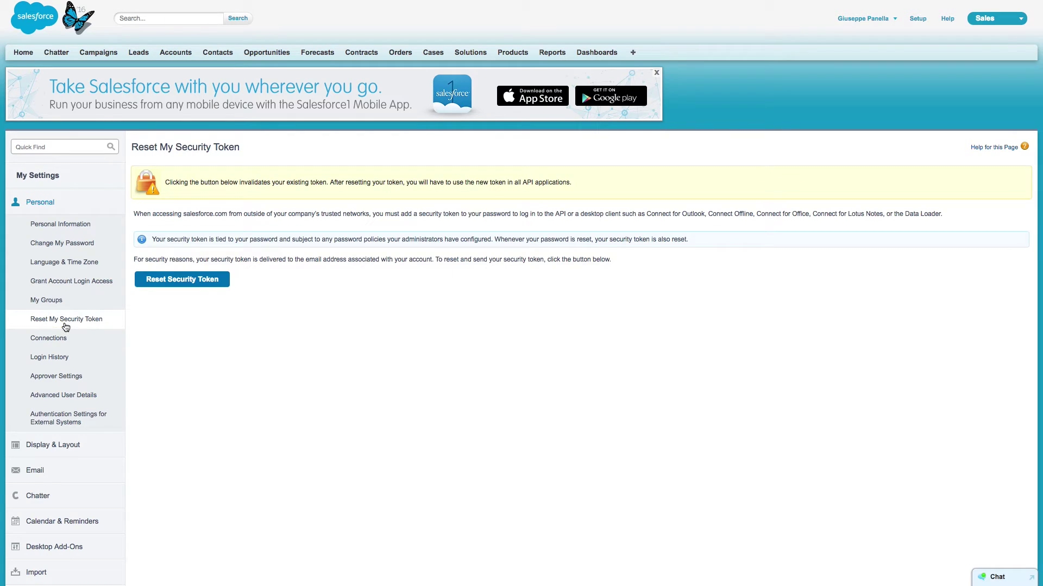
{"action": "left_click", "coordinate": [202, 286]}
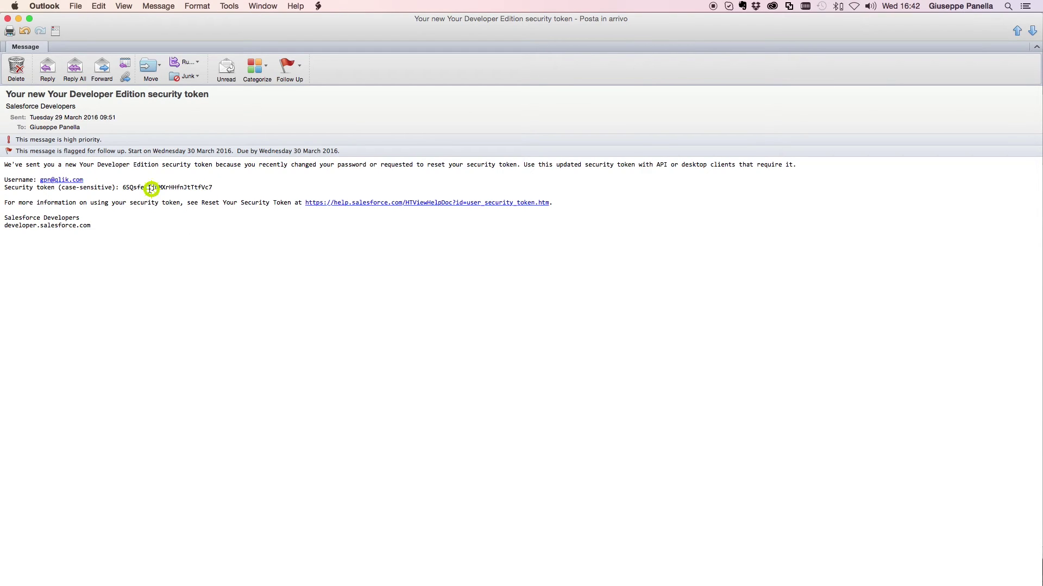
Step: Copy the new security token from the e-mail and return to the Qlik connection form
{"action": "double_click", "coordinate": [150, 188]}
{"action": "right_click", "coordinate": [150, 190]}
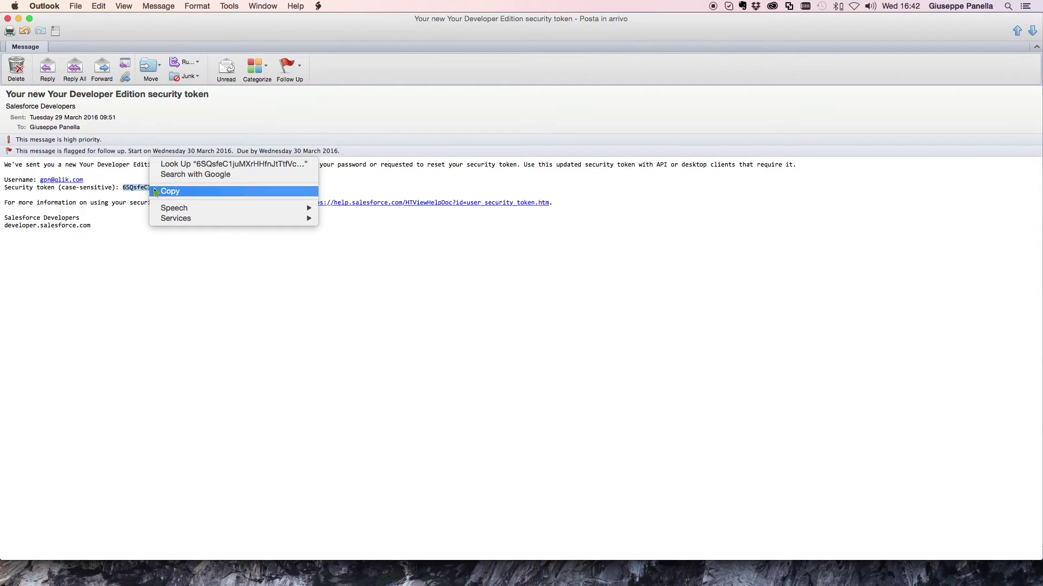
{"action": "left_click", "coordinate": [155, 191]}
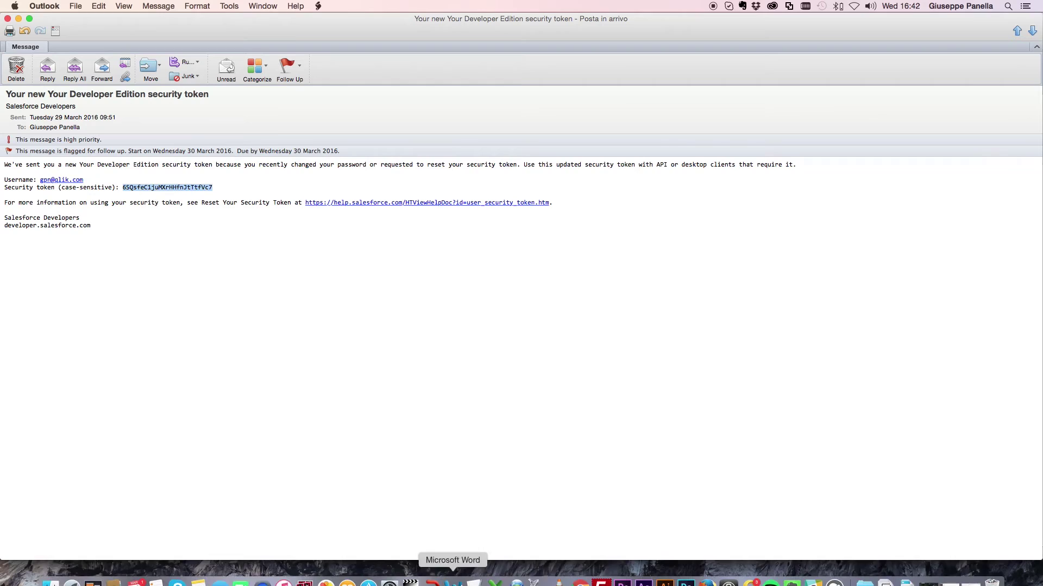
{"action": "left_click", "coordinate": [581, 575]}
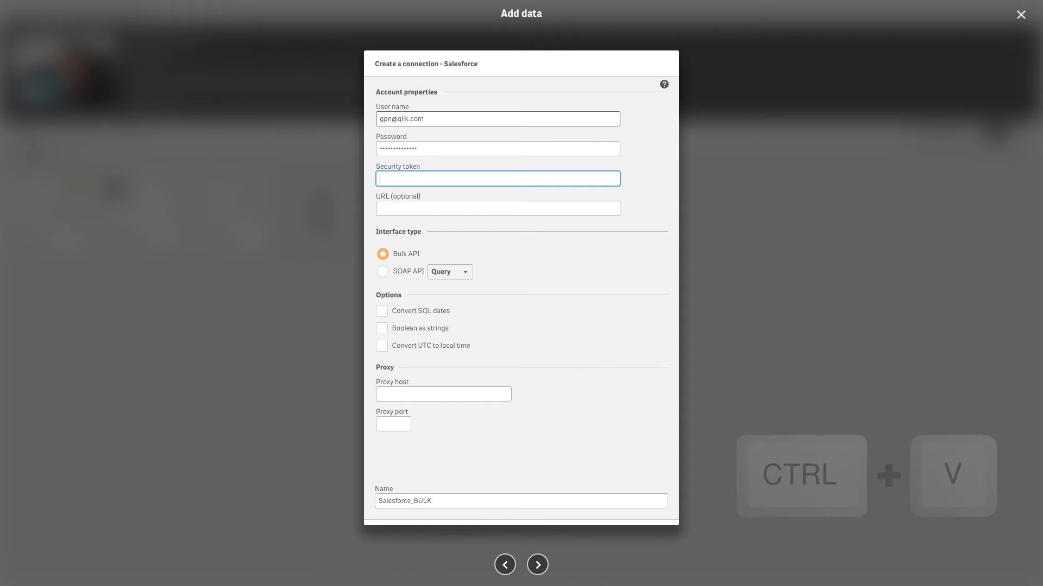
Step: Paste the copied token into the Security token field, leaving the URL blank
{"action": "key", "text": "ctrl+v"}
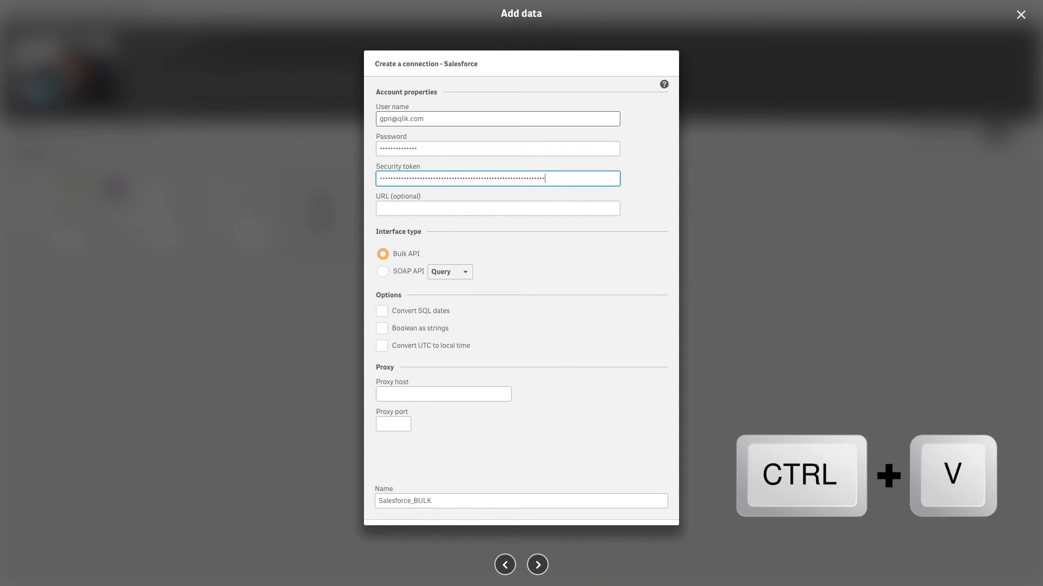
{"action": "left_click", "coordinate": [497, 208]}
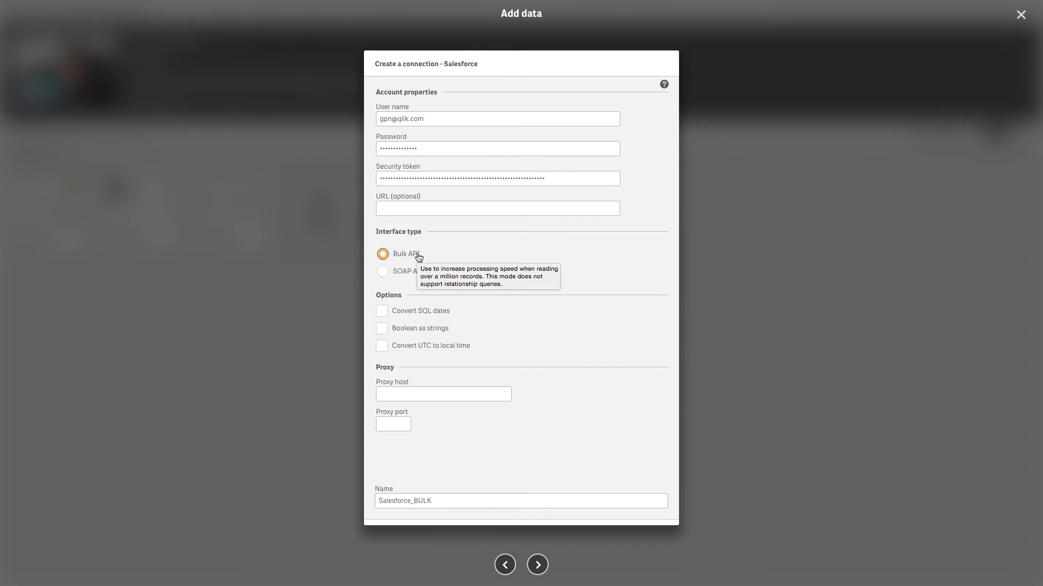
Step: Use SOAP API in Query mode with Convert SQL dates and Convert UTC to local time enabled
{"action": "left_click", "coordinate": [393, 273]}
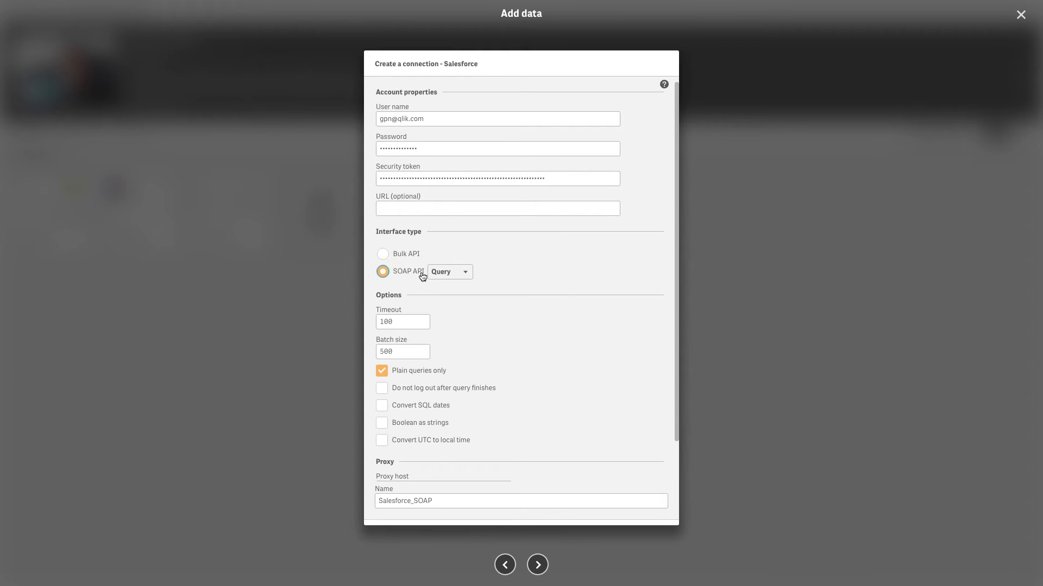
{"action": "left_click", "coordinate": [464, 277]}
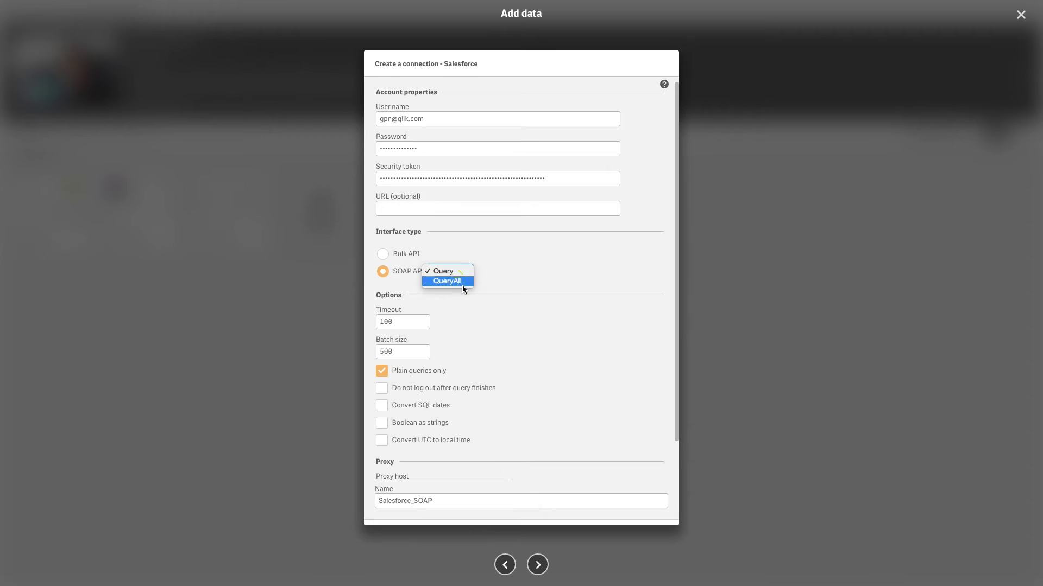
{"action": "left_click", "coordinate": [462, 292]}
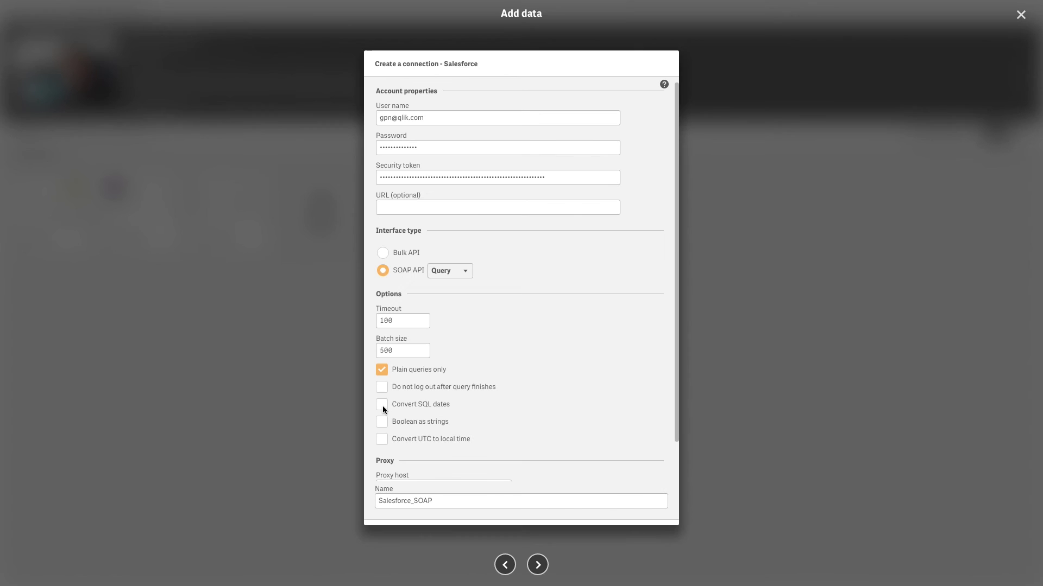
{"action": "left_click", "coordinate": [383, 405]}
{"action": "left_click", "coordinate": [383, 440]}
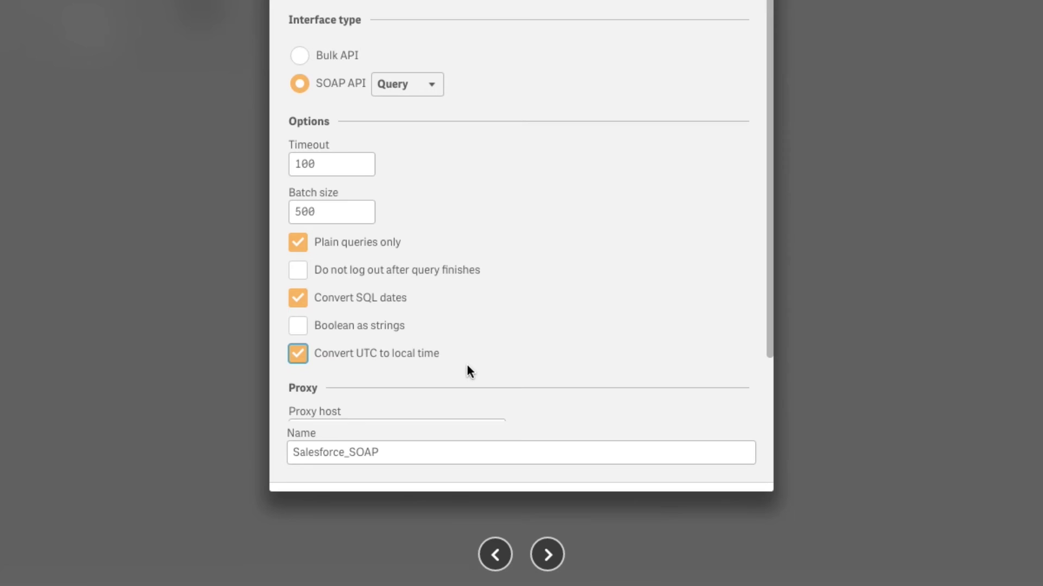
{"action": "scroll", "coordinate": [467, 365], "scroll_direction": "down", "scroll_amount": 2}
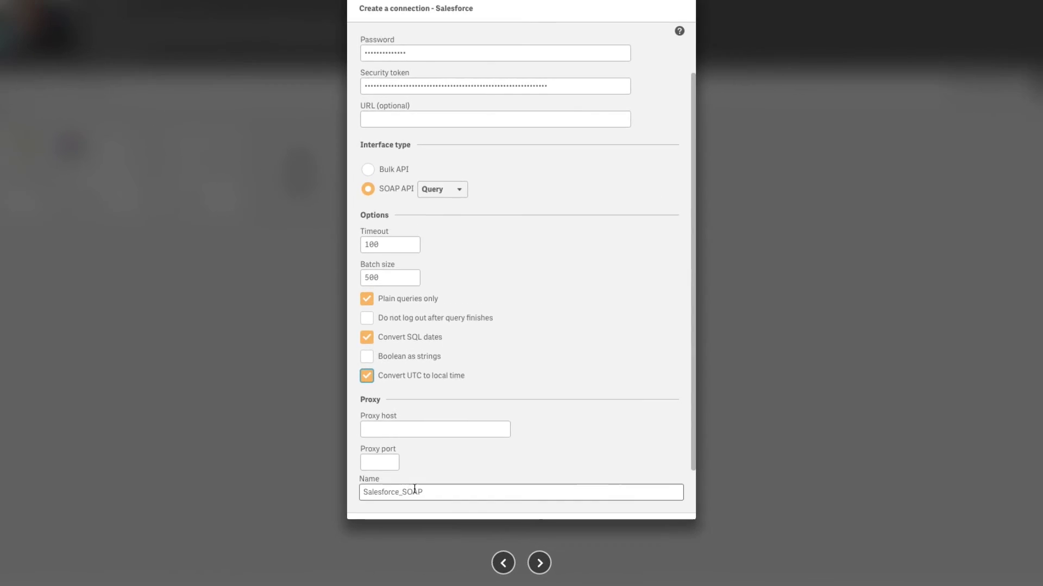
Step: Create the connection and select the tables Account, AccountCleanInfo, AccountContactRole, AccountFeed, AccountHistory, AccountPartner, AccountShare
{"action": "left_click", "coordinate": [537, 564]}
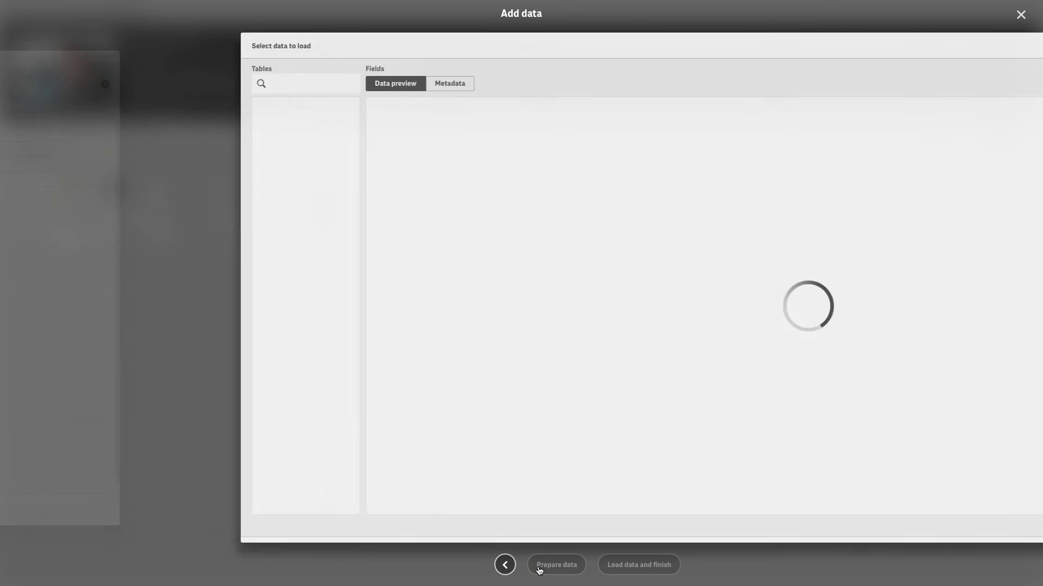
{"action": "left_click", "coordinate": [57, 127]}
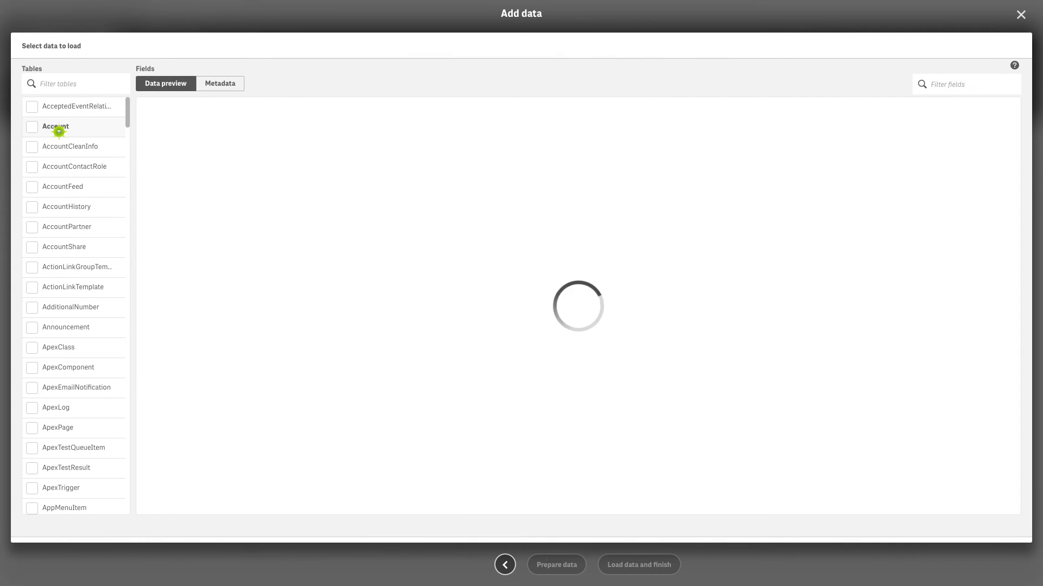
{"action": "left_click", "coordinate": [32, 127]}
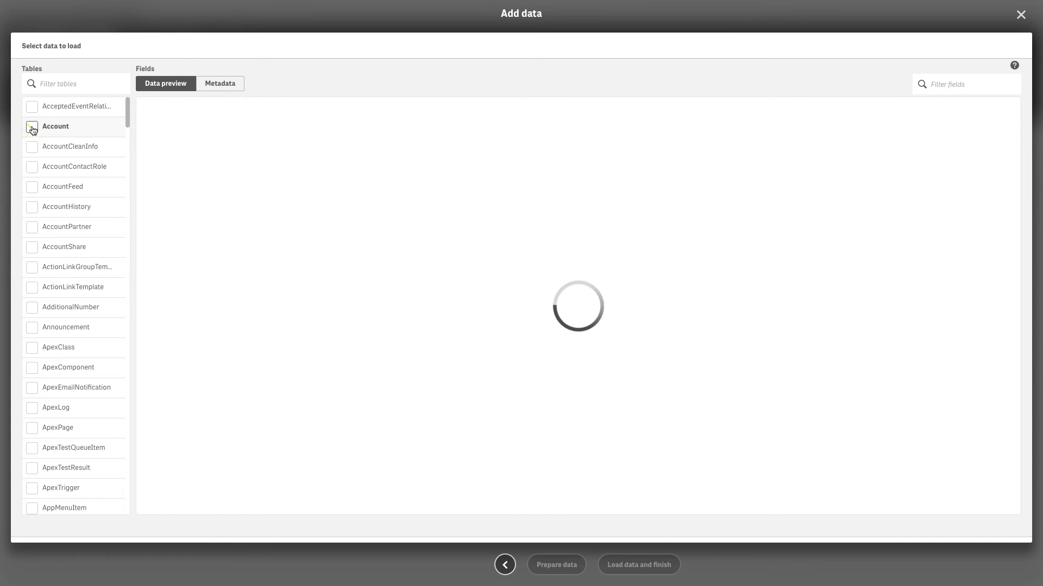
{"action": "left_click", "coordinate": [32, 149]}
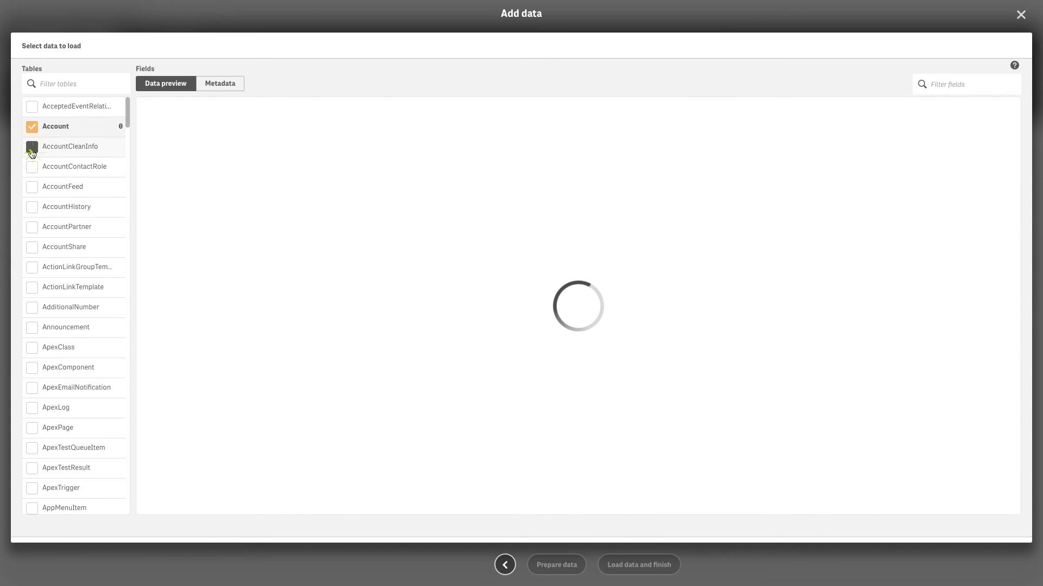
{"action": "left_click", "coordinate": [32, 171]}
{"action": "left_click", "coordinate": [32, 187]}
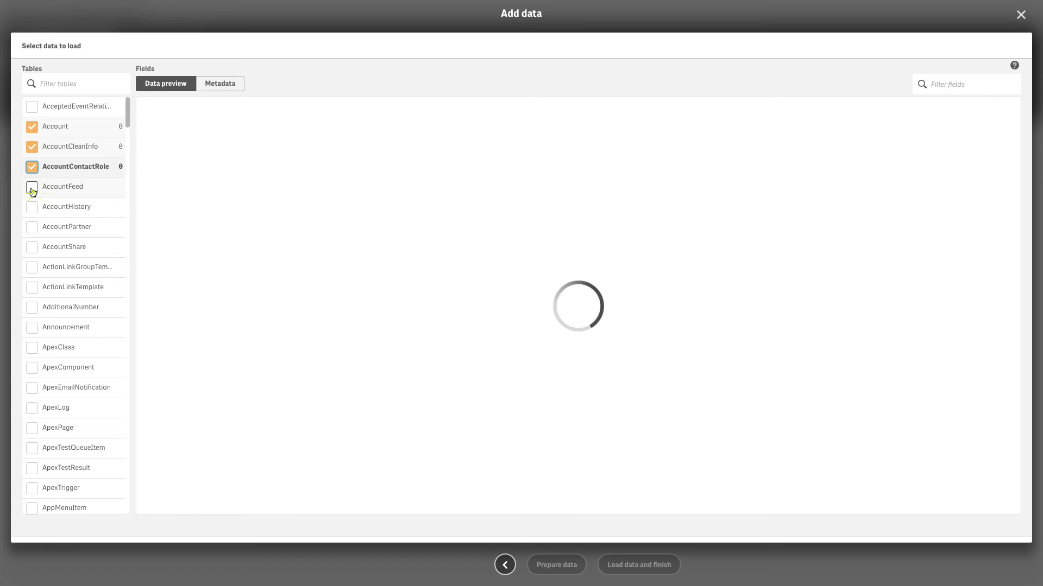
{"action": "left_click", "coordinate": [32, 208]}
{"action": "left_click", "coordinate": [32, 228]}
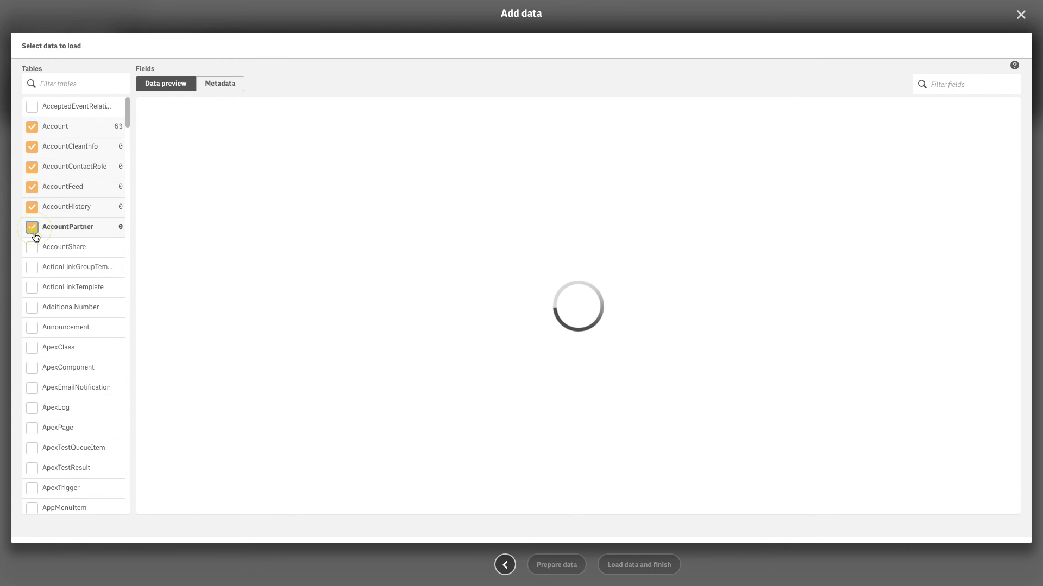
{"action": "left_click", "coordinate": [32, 248]}
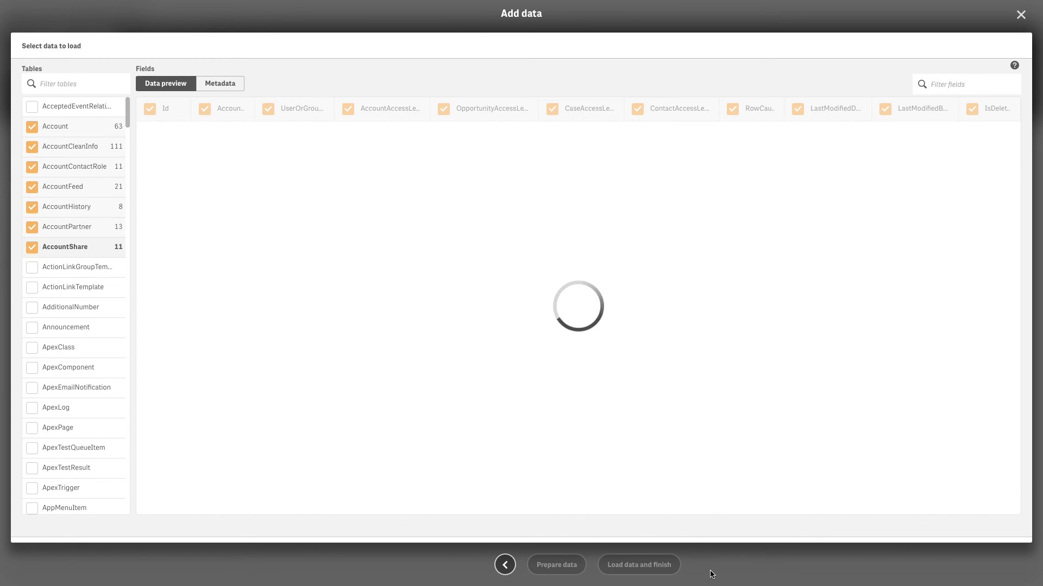
Step: Exclude the MasterRecordId and parent account fields from Account, then prepare the data
{"action": "left_click", "coordinate": [55, 125]}
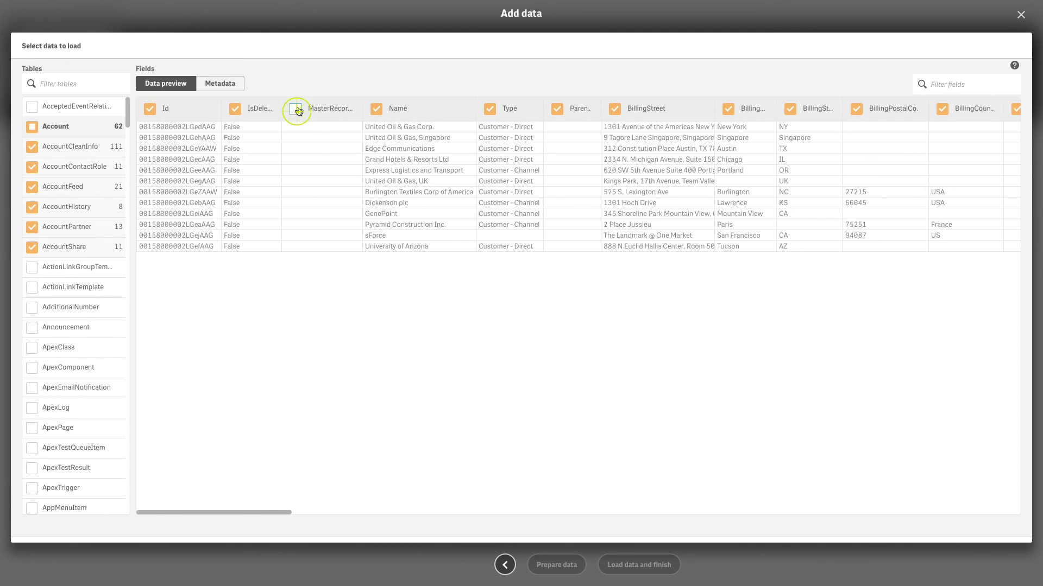
{"action": "left_click", "coordinate": [296, 110]}
{"action": "left_click", "coordinate": [558, 110]}
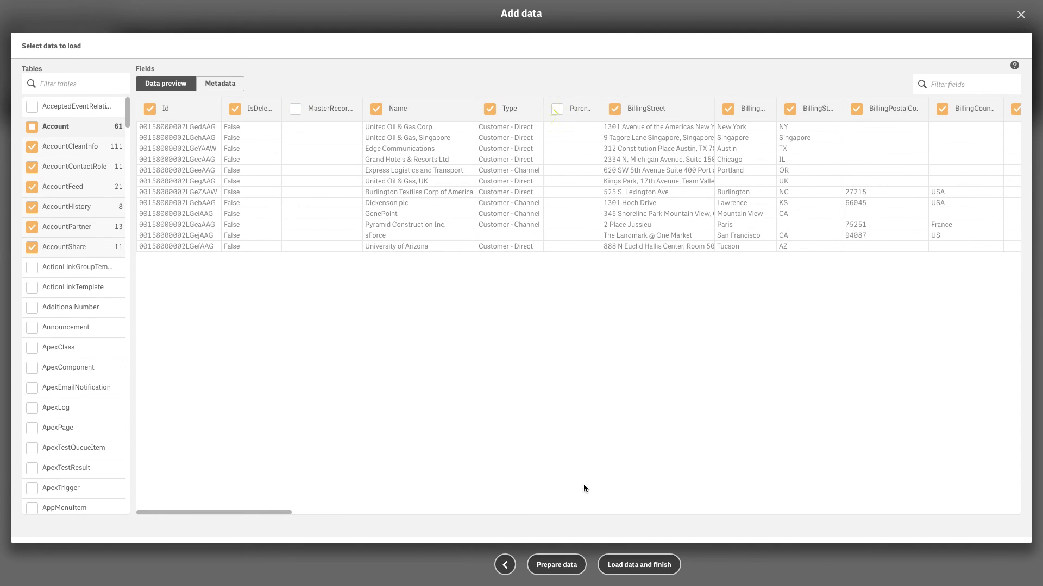
{"action": "left_click", "coordinate": [570, 565]}
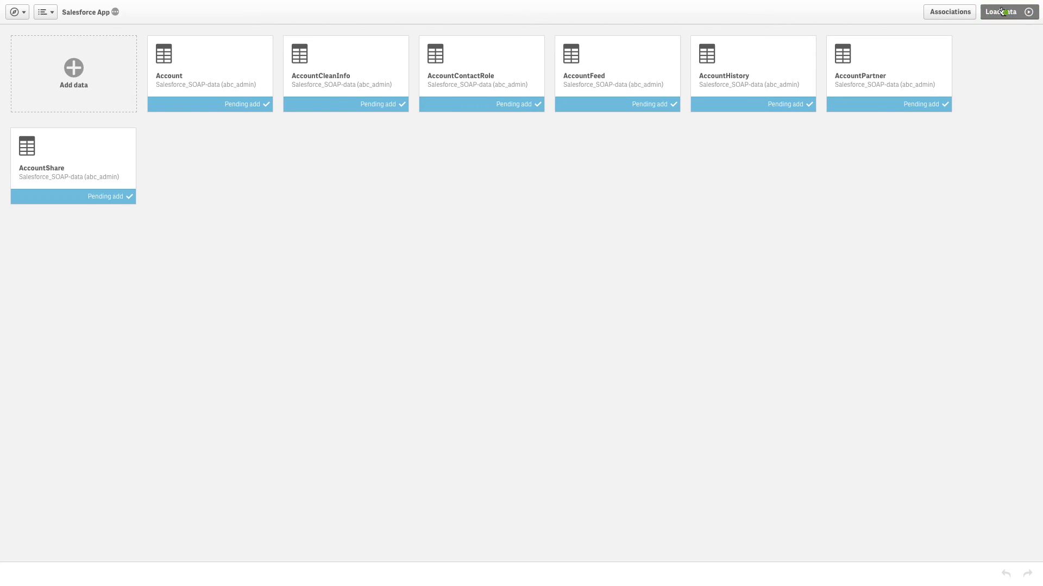
Step: Load the seven Account tables and open the new empty sheet for editing
{"action": "left_click", "coordinate": [1002, 11]}
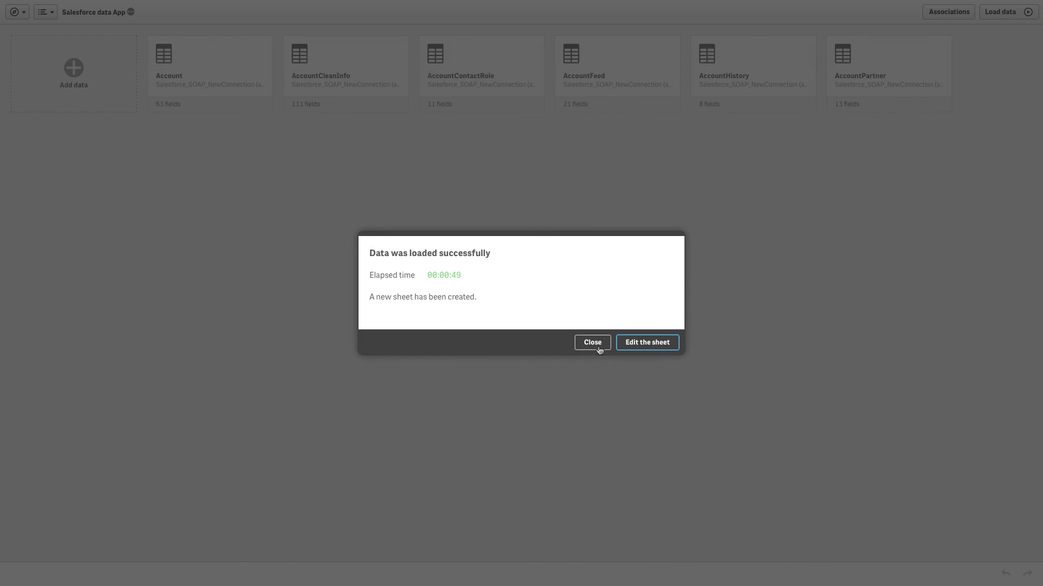
{"action": "left_click", "coordinate": [642, 350]}
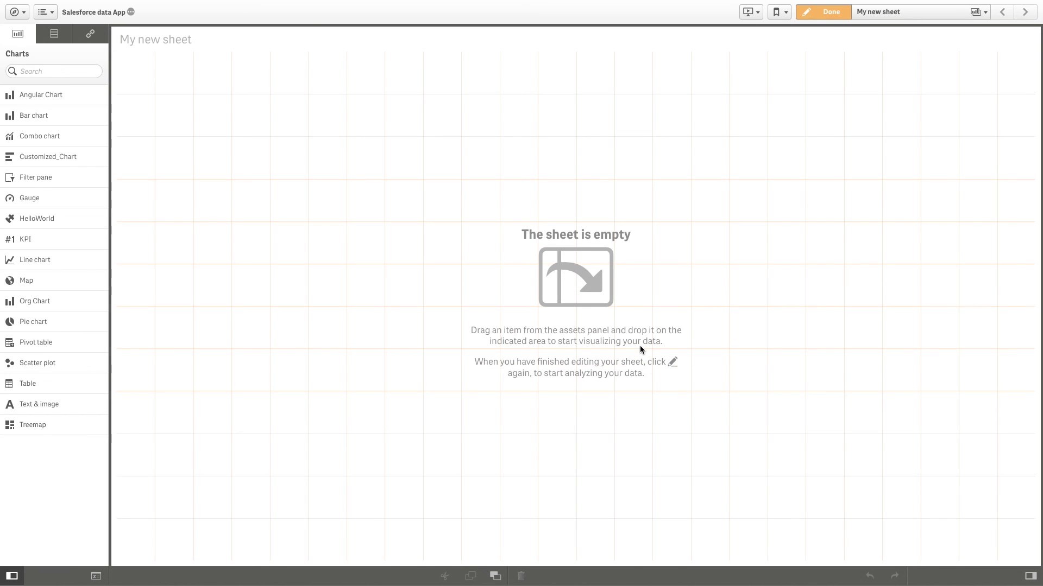
Step: Show the Fields panel listing loaded fields like Account.AnnualRevenue and Account.Name
{"action": "left_click", "coordinate": [48, 37]}
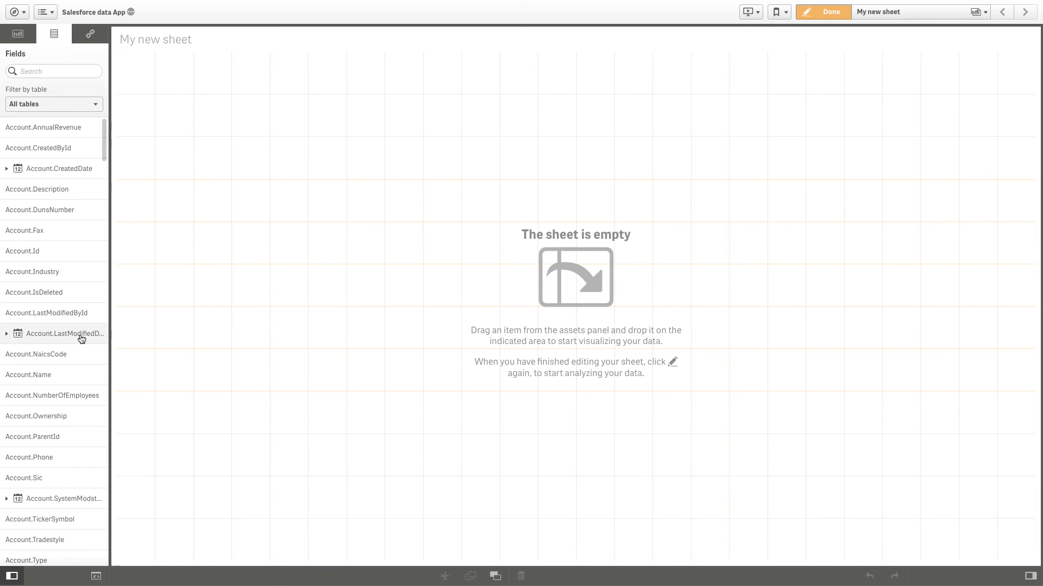